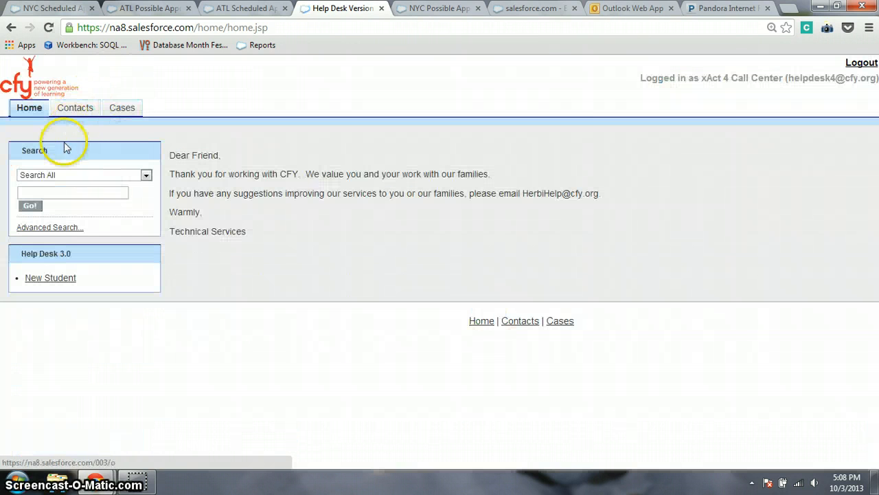
Run an Advanced Search on the caller's phone number to find the one matching contact.
left_click(50, 228)
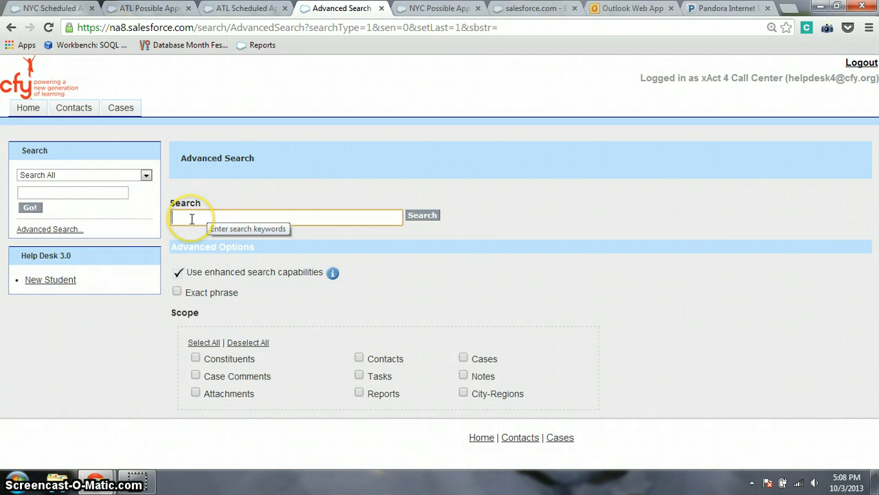
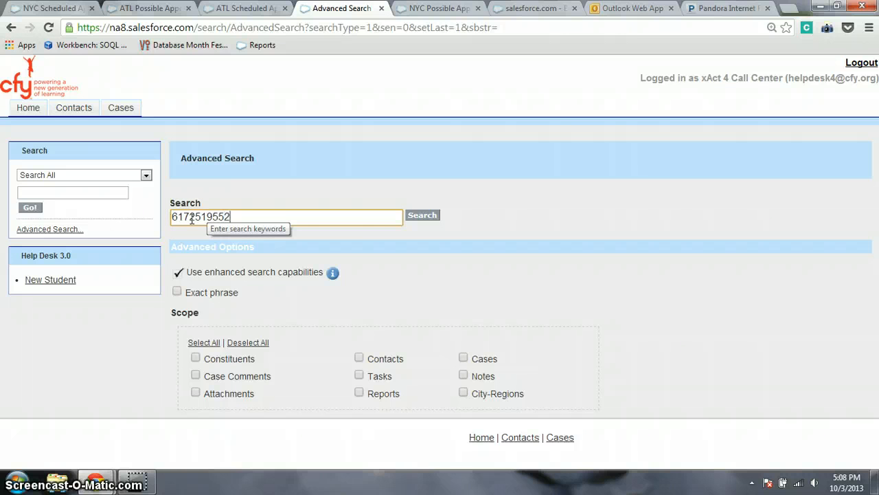
left_click(421, 215)
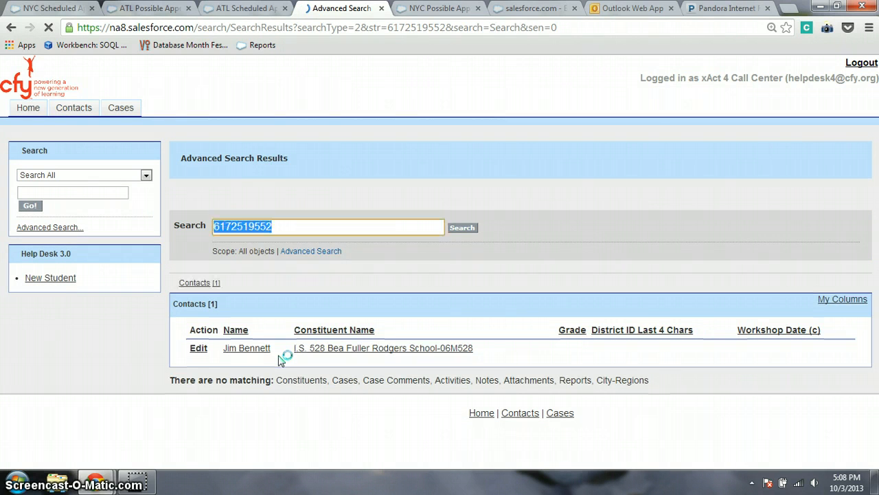
left_click(240, 371)
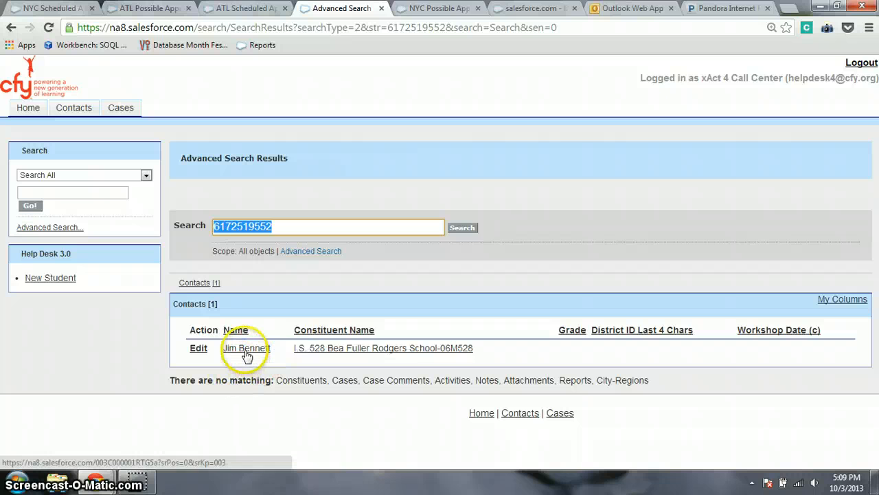
Review the matched contact's details and existing cases, then start a New Case for them.
left_click(247, 350)
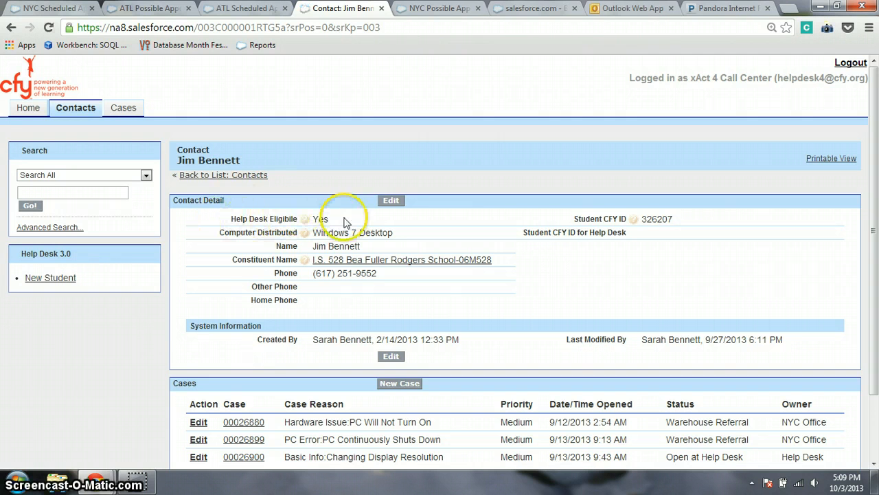
mouse_move(305, 220)
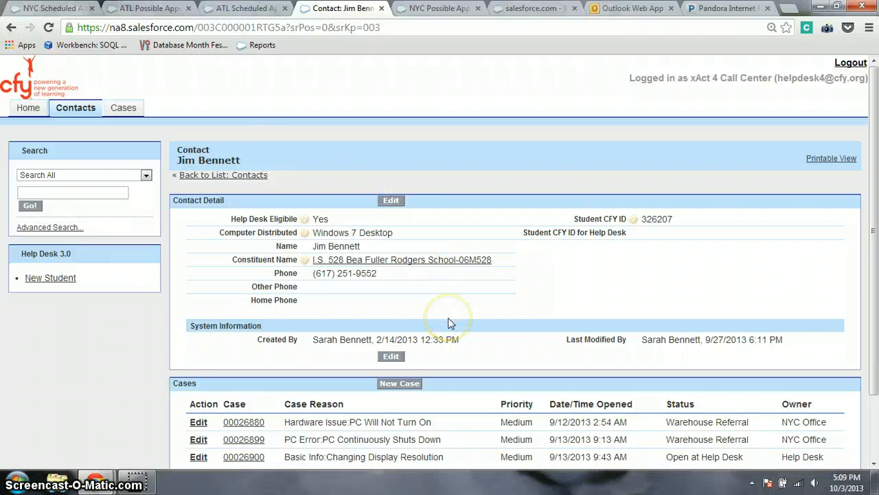
scroll(448, 317, "down", 2)
left_click(400, 319)
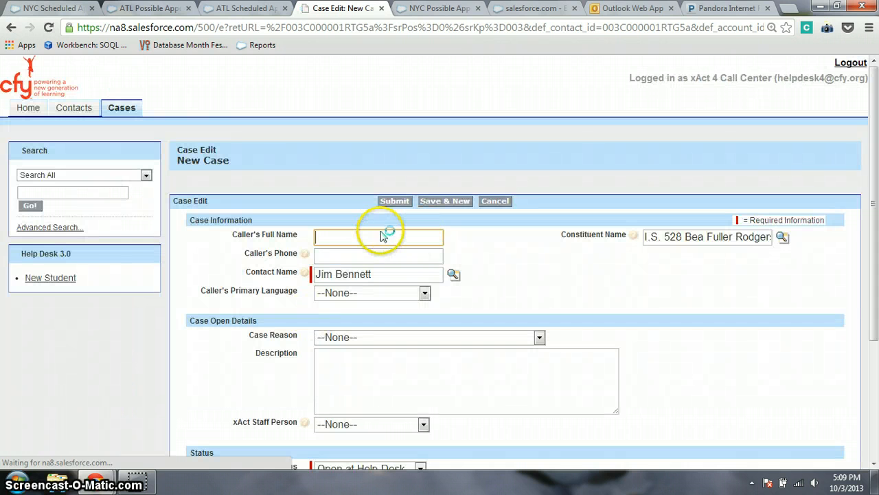
Enter the caller's full name and set Case Reason to CFY Program:Alternate repair areas.
type("blah")
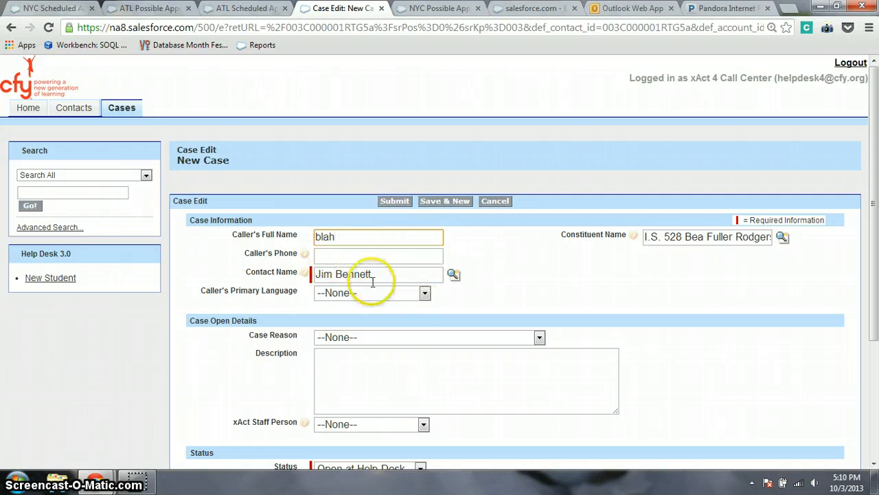
left_click(415, 297)
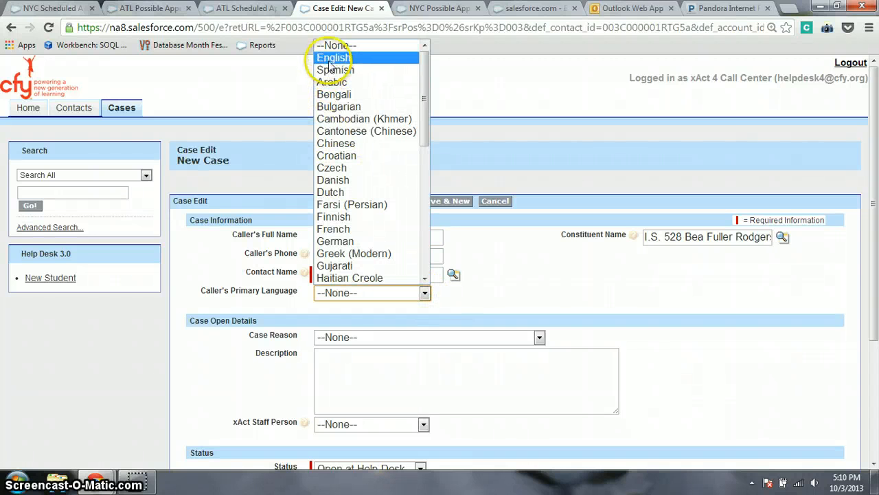
left_click(570, 285)
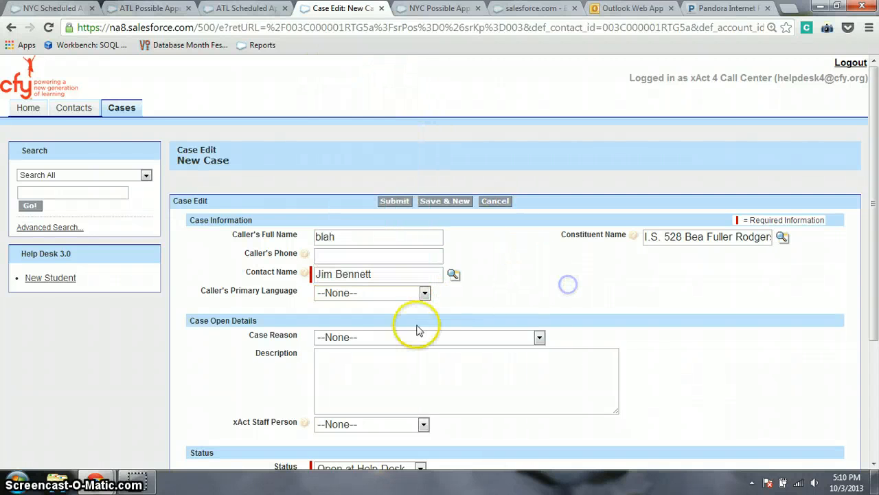
left_click(540, 338)
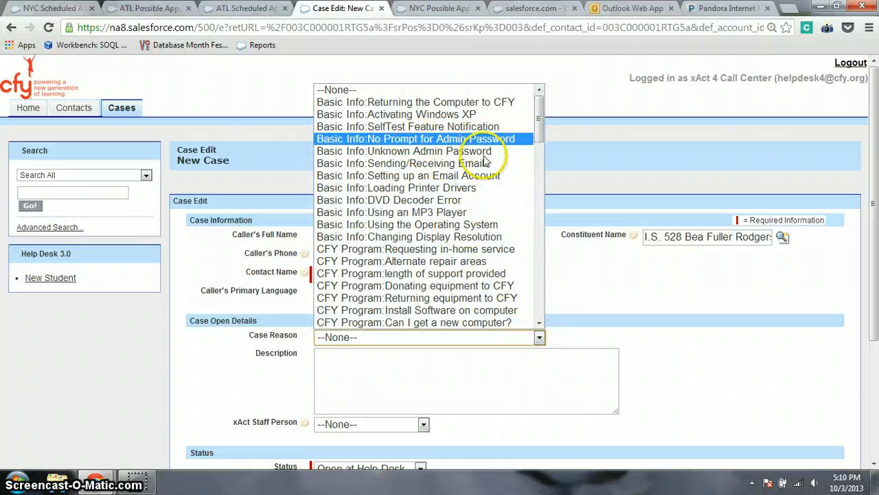
left_click(438, 263)
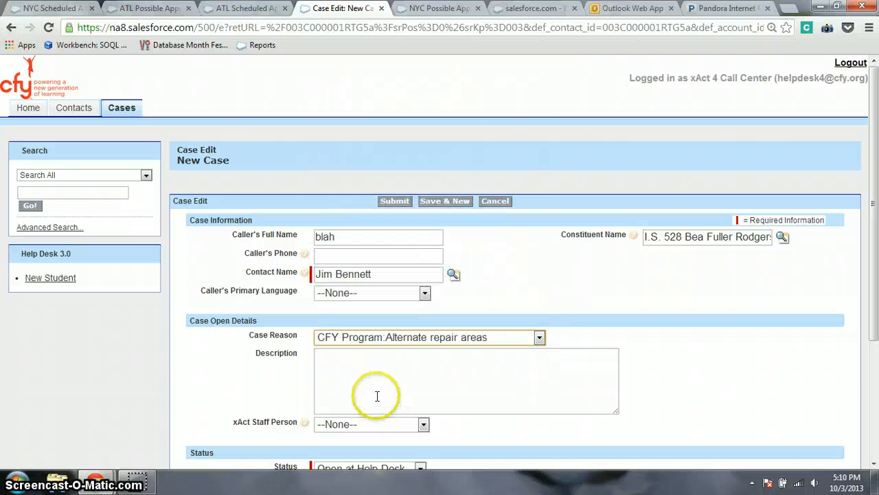
Add the description 'BBB' and assign an xAct Staff Person to the case.
left_click(377, 396)
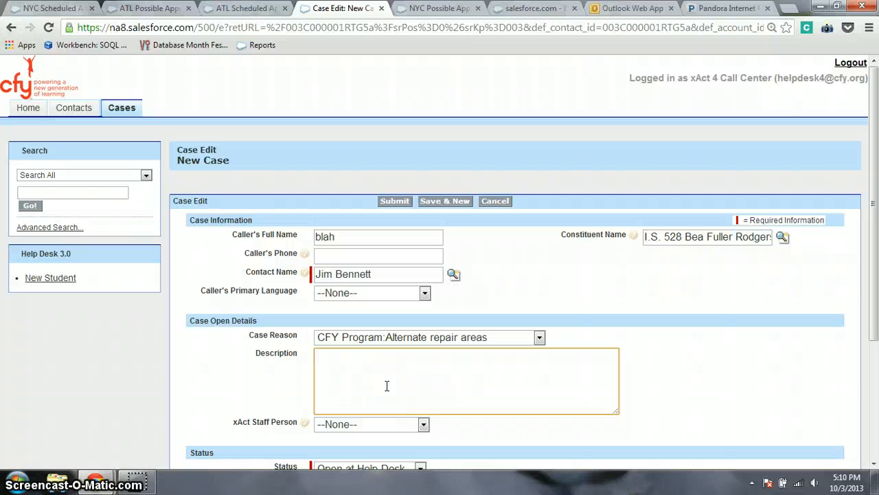
left_click(423, 424)
left_click(356, 348)
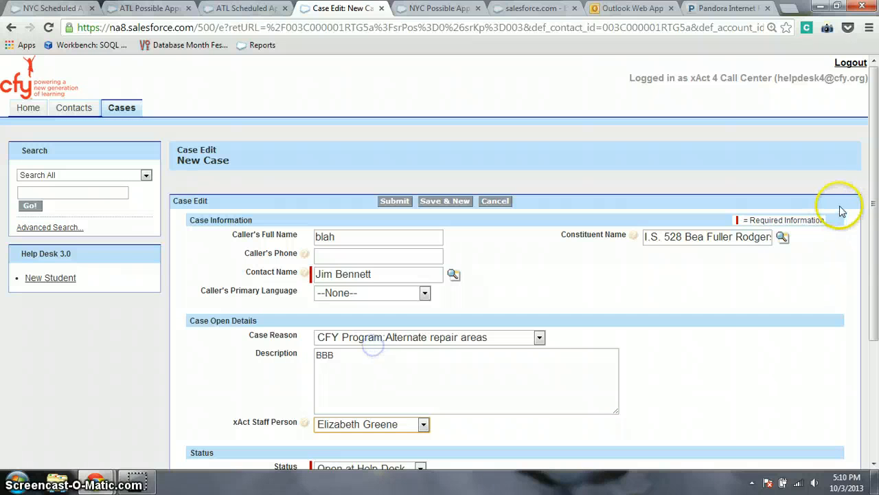
scroll(874, 256, "down", 1)
scroll(874, 255, "down", 2)
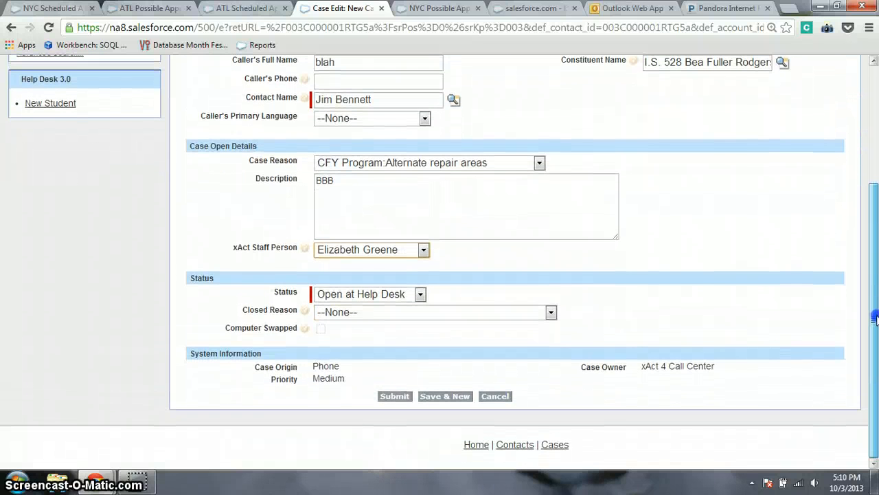
left_click(420, 294)
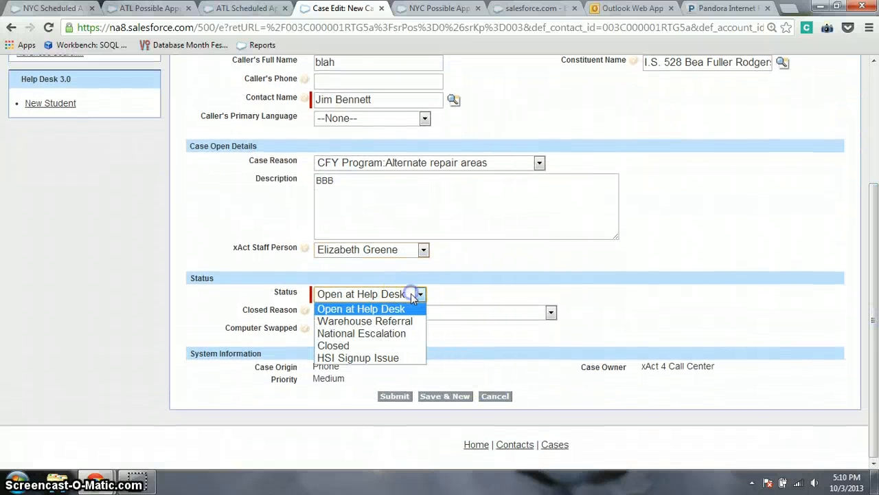
left_click(382, 321)
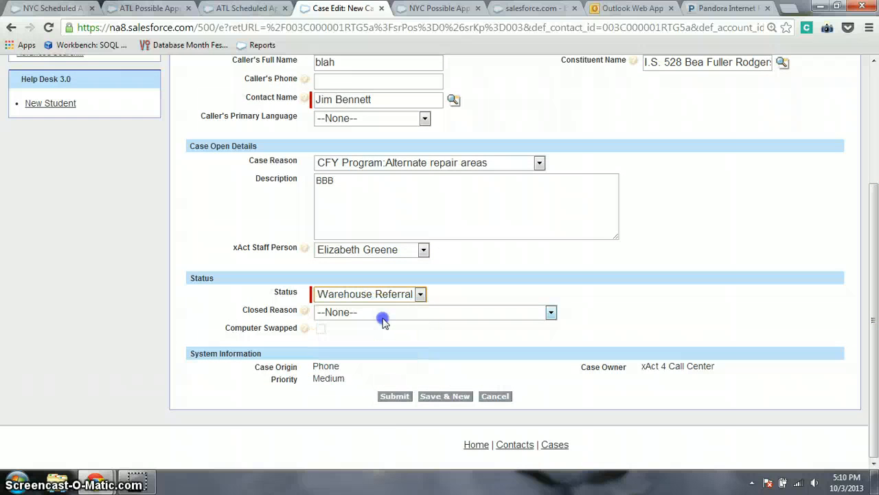
left_click(393, 397)
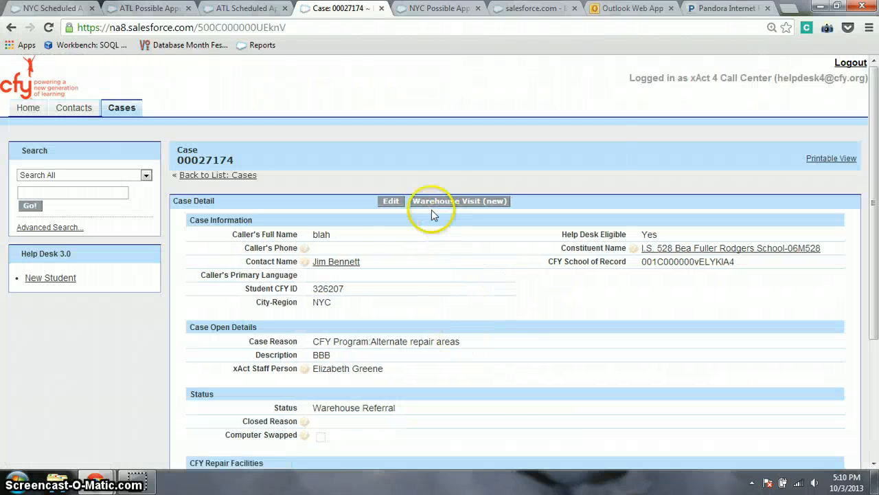
left_click(452, 206)
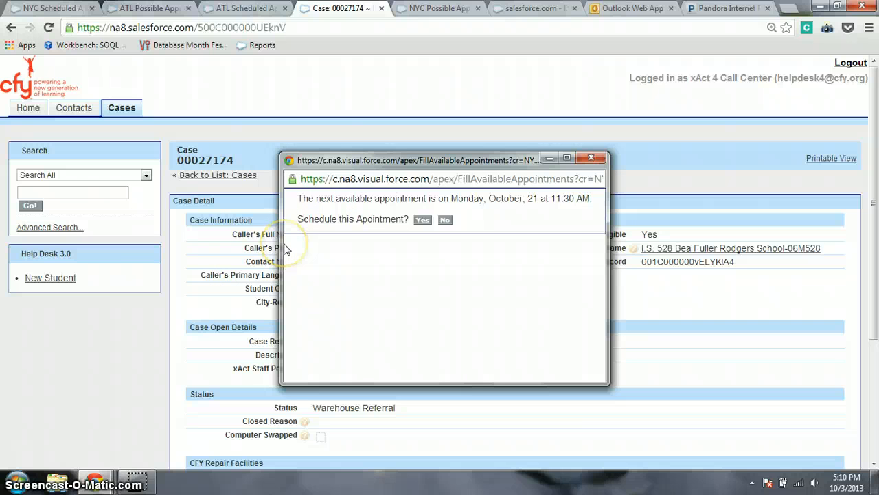
left_click(423, 221)
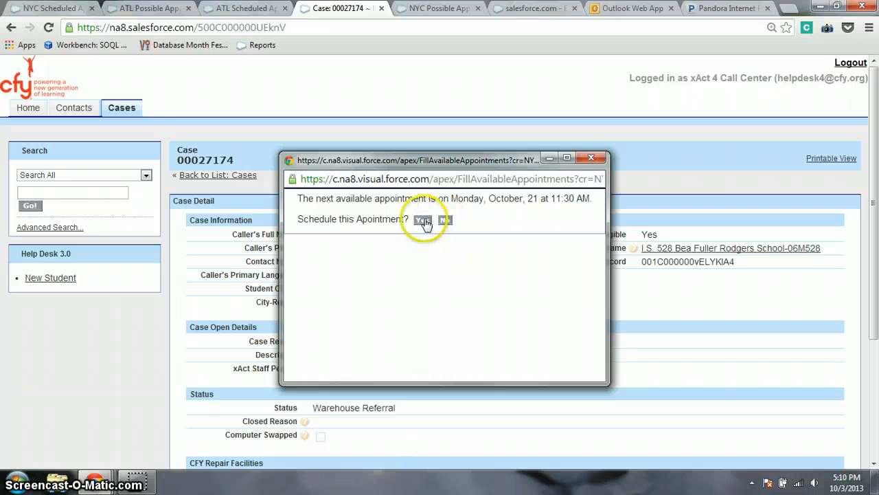
left_click(446, 220)
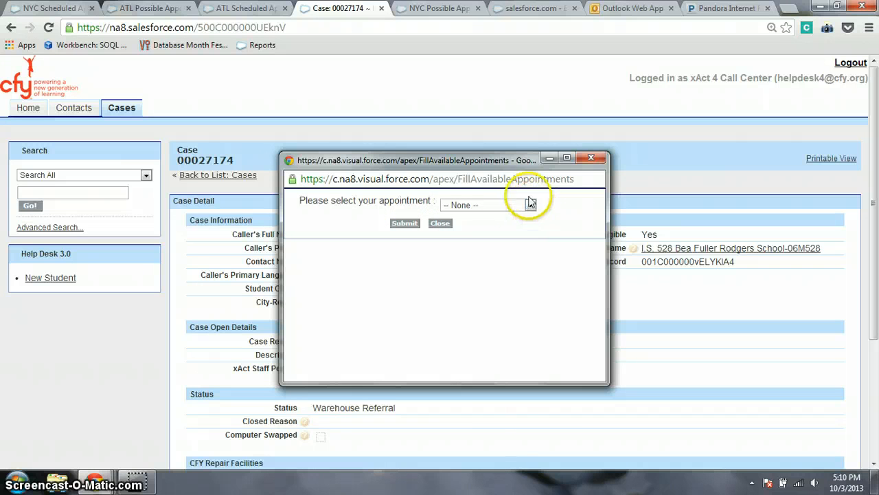
Select the Monday, October 21, 12:30 PM appointment slot and submit the booking.
left_click(529, 205)
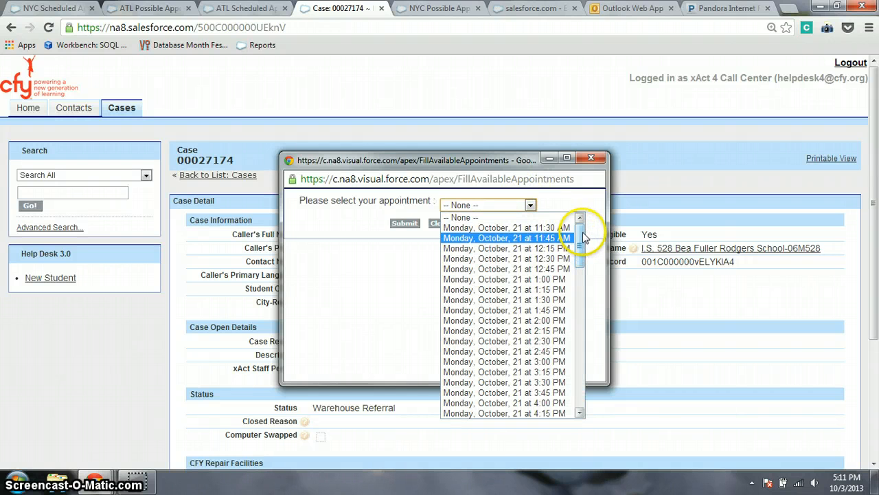
mouse_move(582, 237)
left_mouse_down()
mouse_move(582, 393)
mouse_move(579, 223)
left_mouse_up()
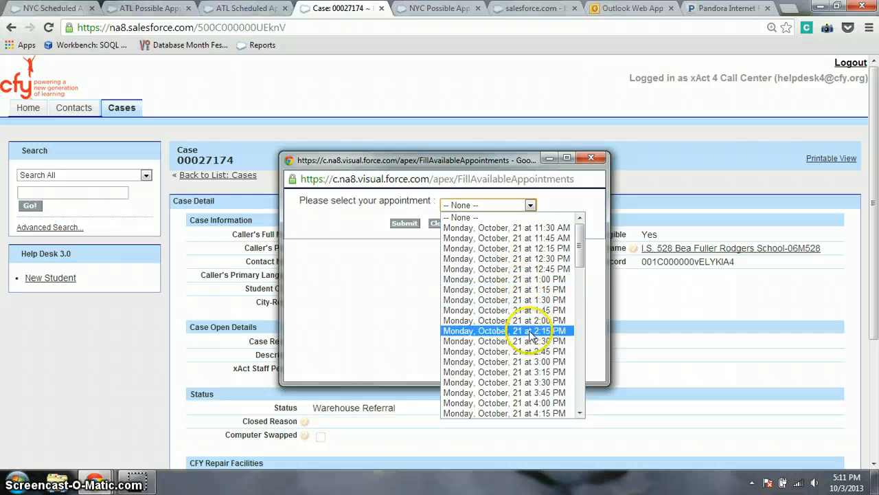
left_click(532, 228)
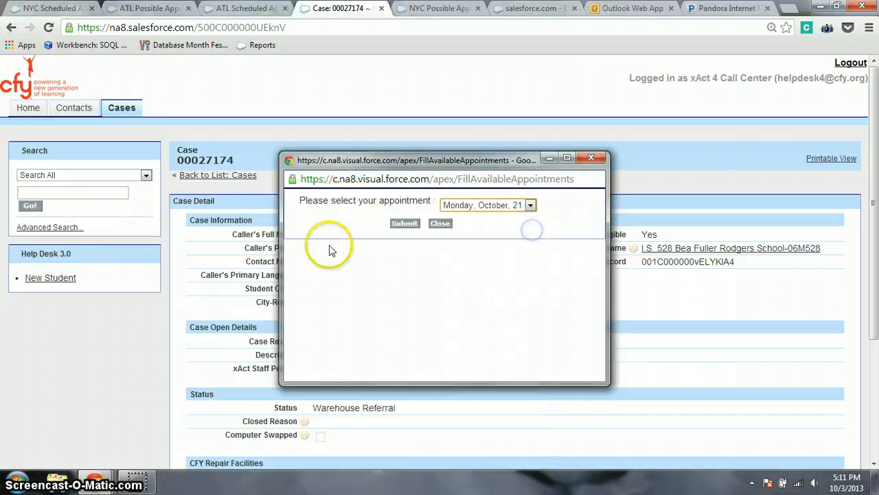
left_click(528, 205)
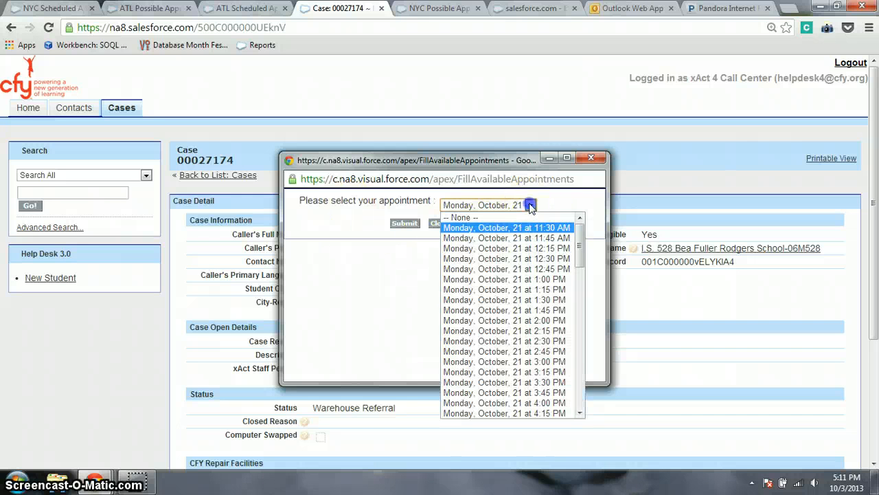
left_click(502, 260)
left_click(405, 222)
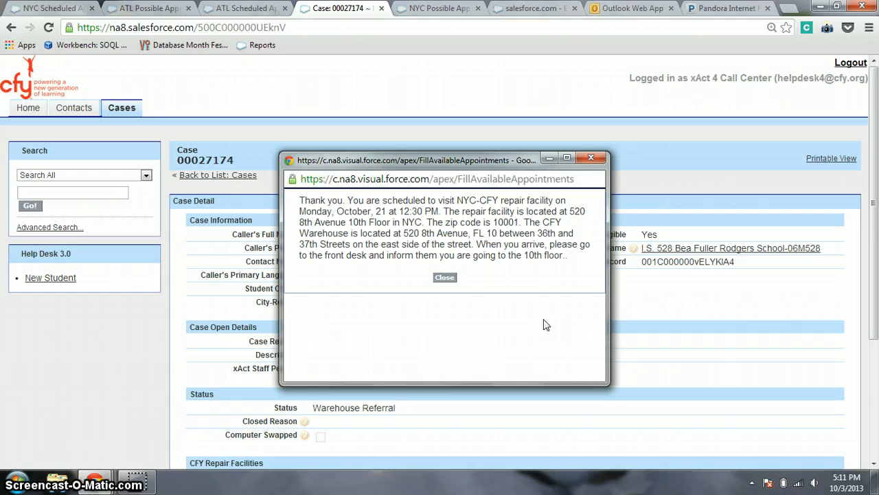
Close the October 21, 12:30 PM appointment confirmation and log out of the call-center session.
left_click(451, 280)
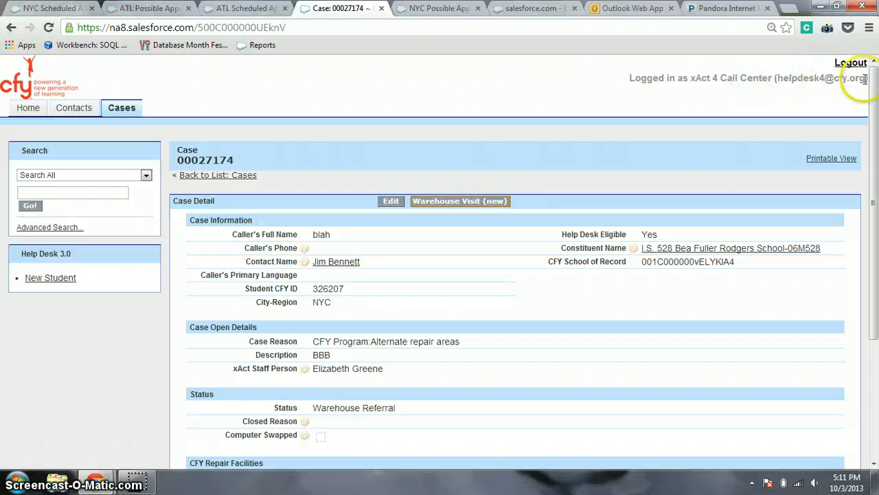
left_click(851, 62)
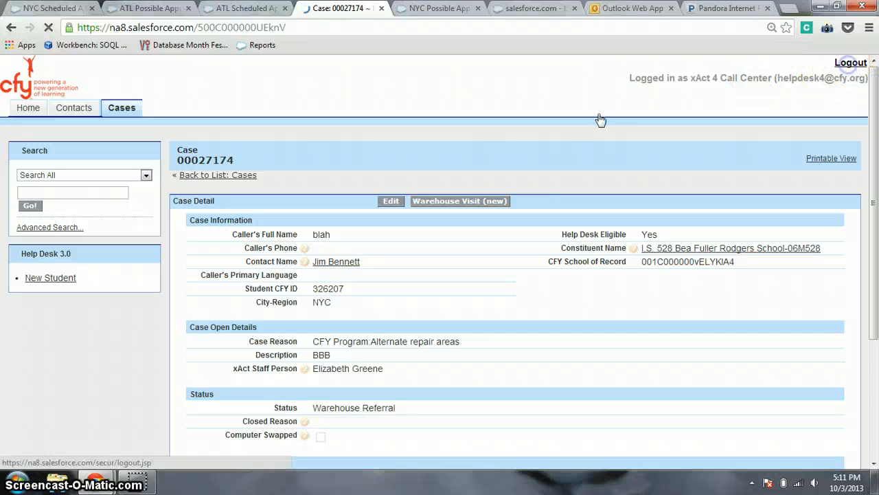
Follow the contact link, then show the NYC Scheduled Appointments report for the next 90 days.
left_click(321, 264)
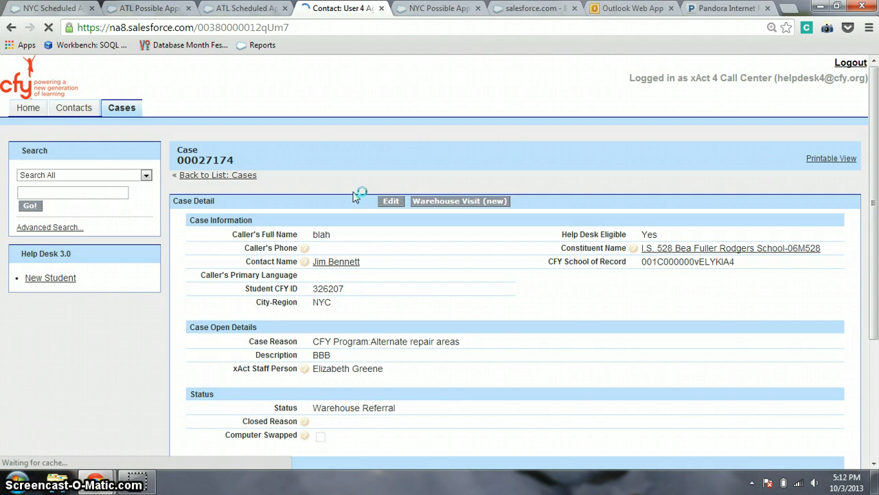
left_click(39, 8)
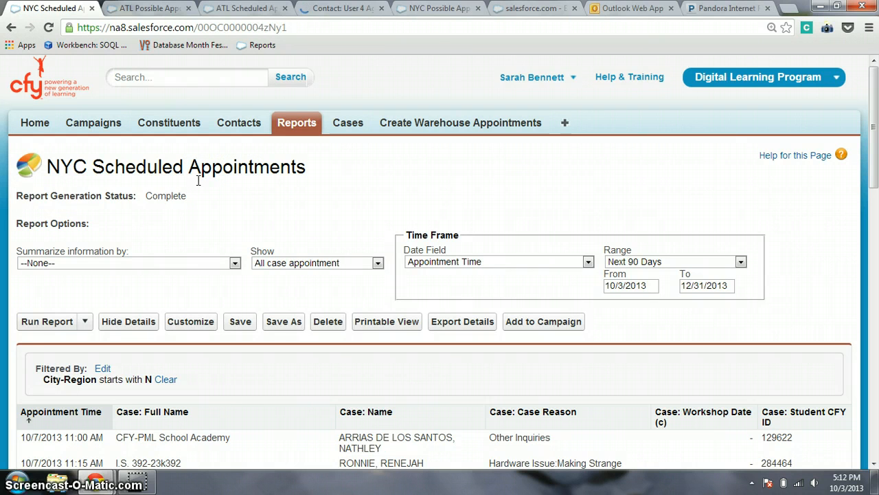
Scroll through the ATL Possible Appointments report's Atlanta slots for the next 60 days.
left_click(283, 315)
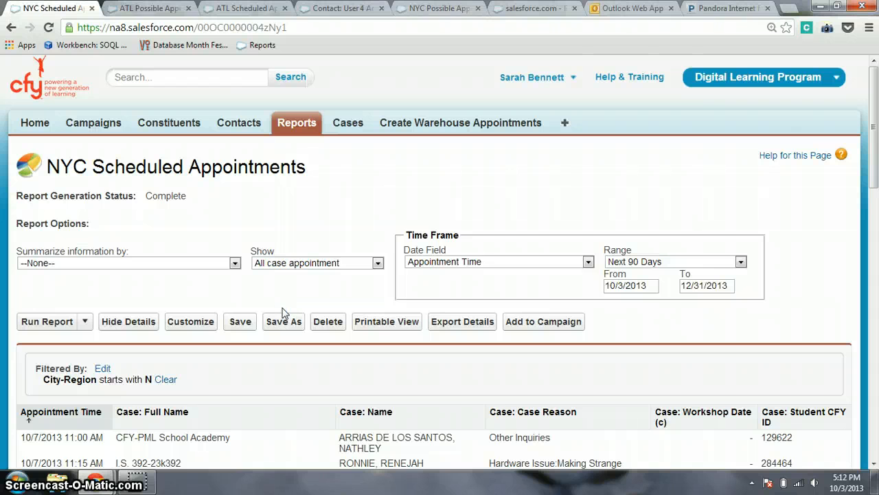
left_click(150, 8)
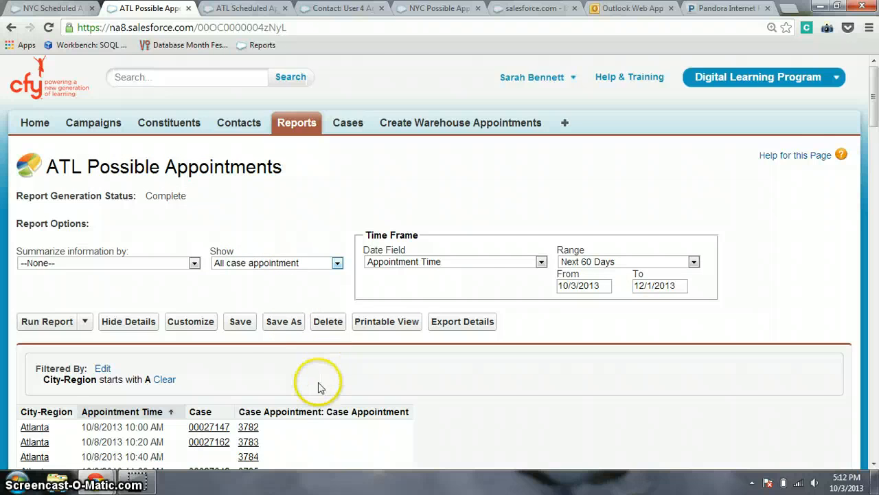
scroll(322, 382, "down", 2)
scroll(320, 386, "down", 3)
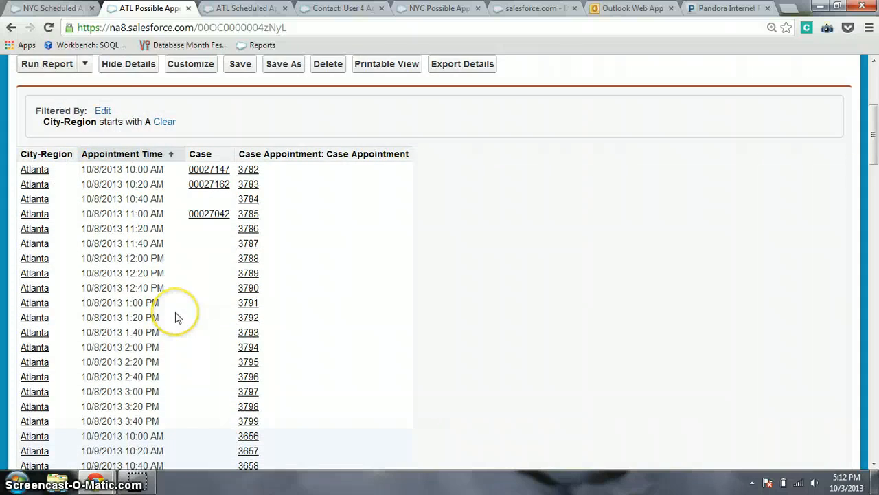
scroll(174, 315, "down", 2)
scroll(175, 317, "down", 18)
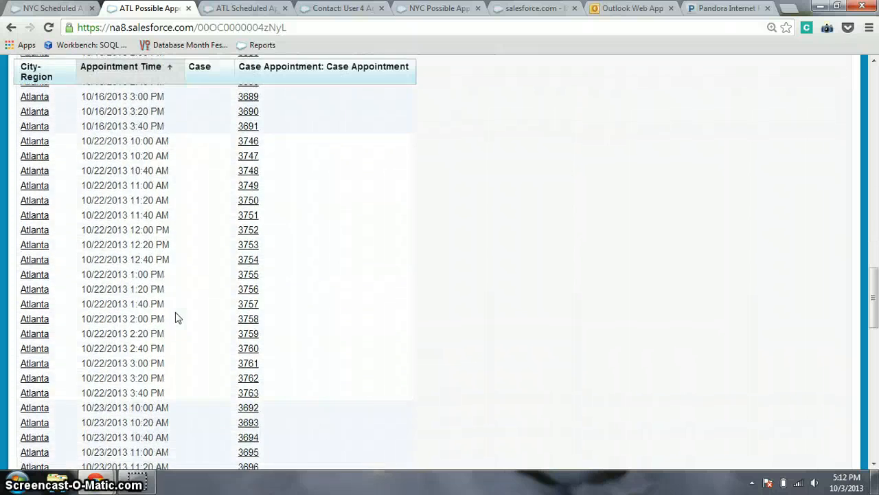
scroll(175, 317, "down", 6)
scroll(175, 317, "up", 17)
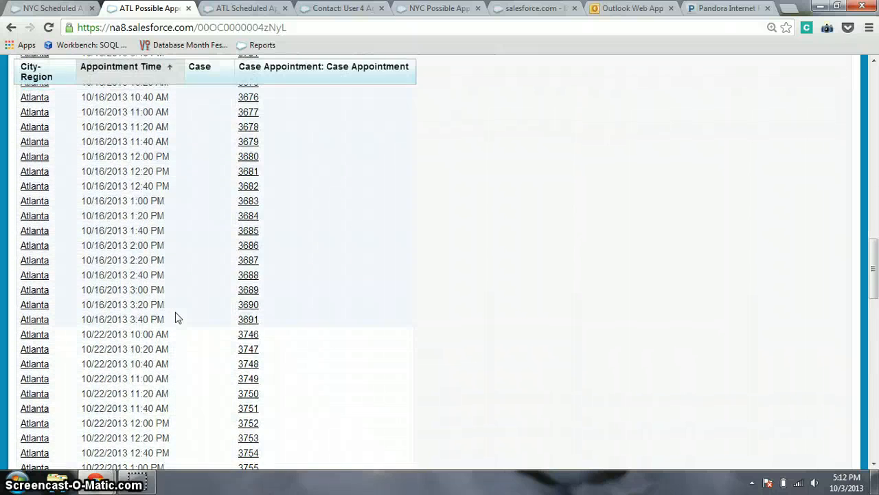
scroll(175, 317, "up", 12)
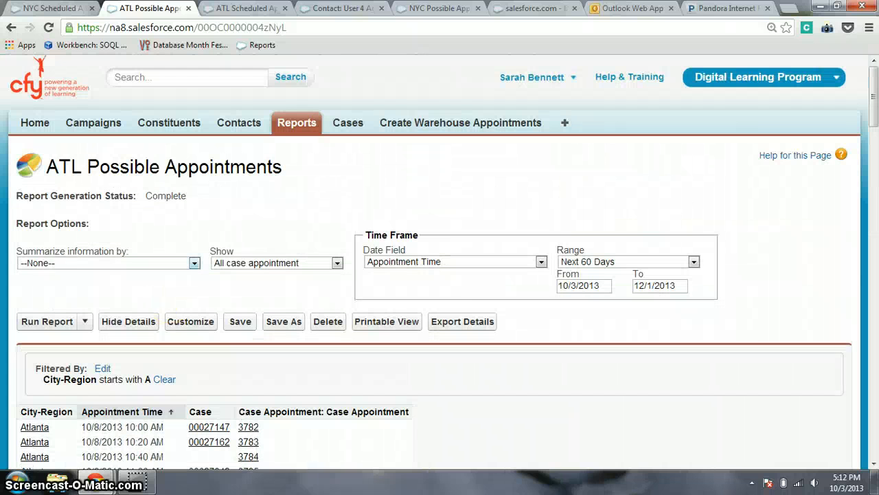
left_click(237, 240)
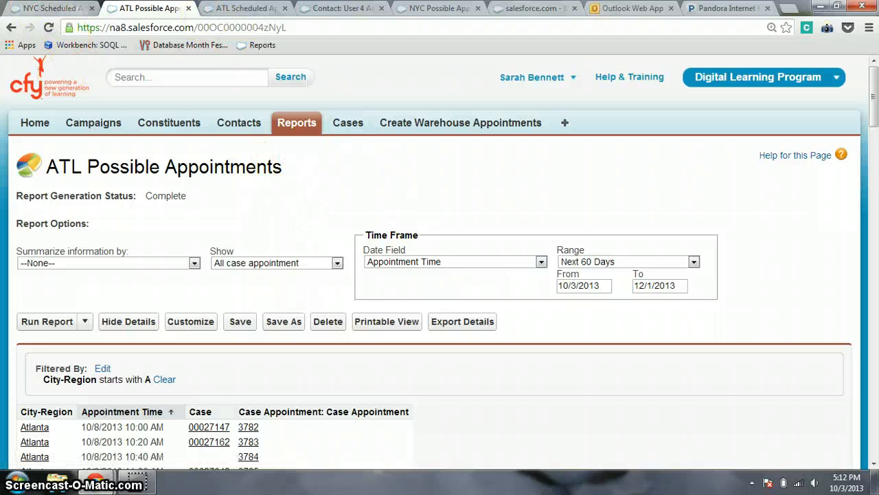
Confirm the ATL Scheduled Appointments report shows three October 8 bookings, then return to the NYC report.
left_click(234, 10)
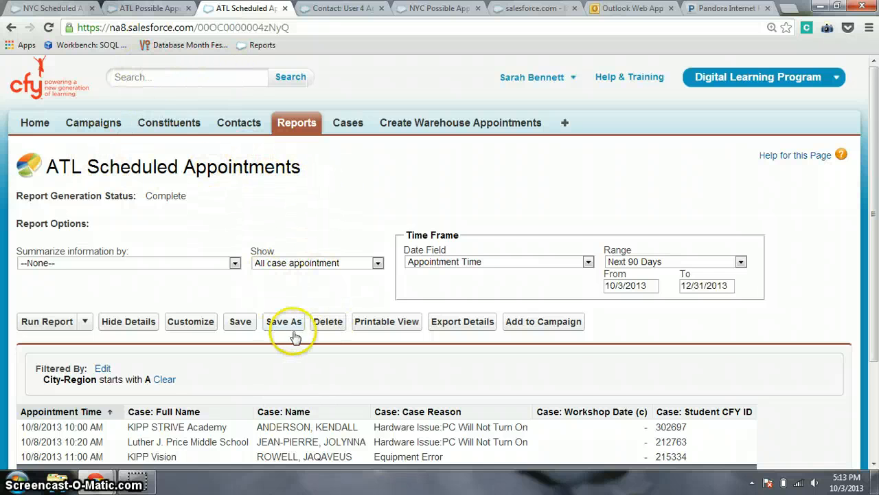
scroll(308, 376, "down", 2)
scroll(309, 376, "down", 2)
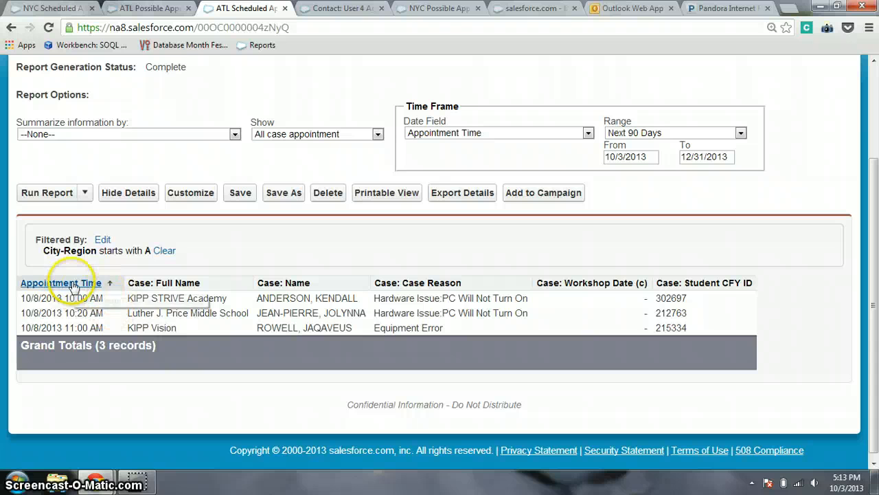
scroll(316, 337, "up", 3)
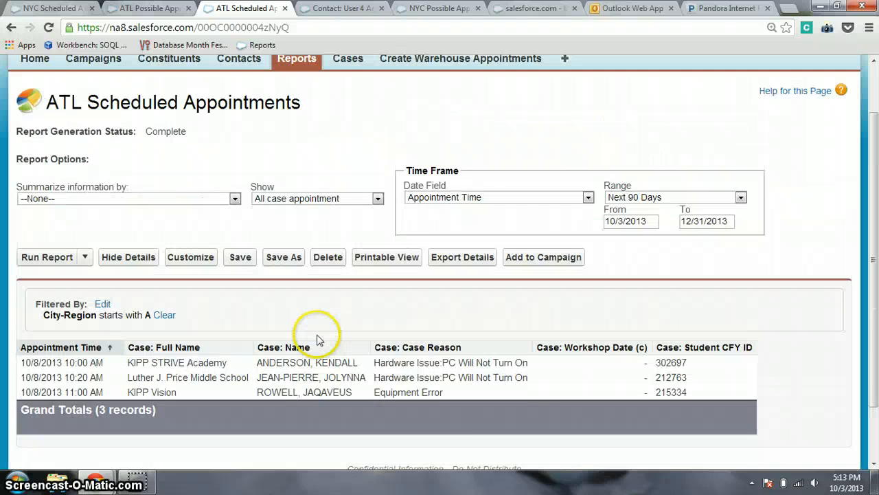
left_click(41, 8)
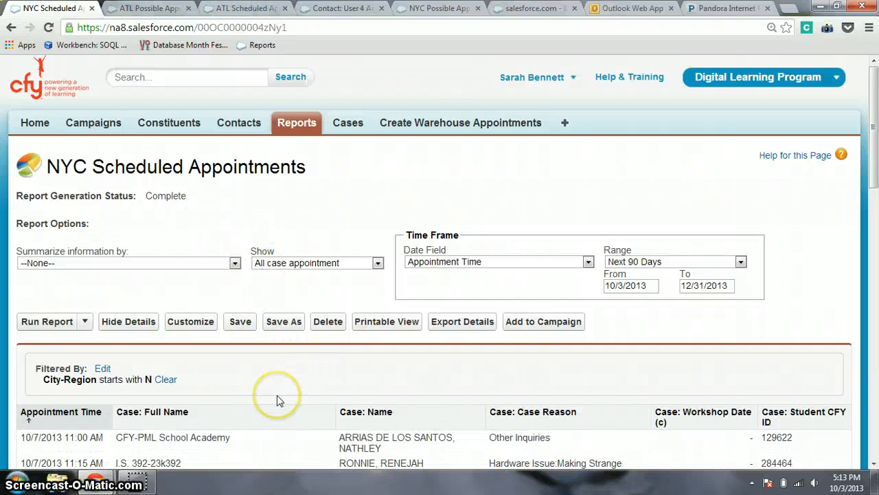
Review the NYC Scheduled Appointments report down to its 41-record Grand Total, then switch to Cases.
scroll(278, 398, "down", 5)
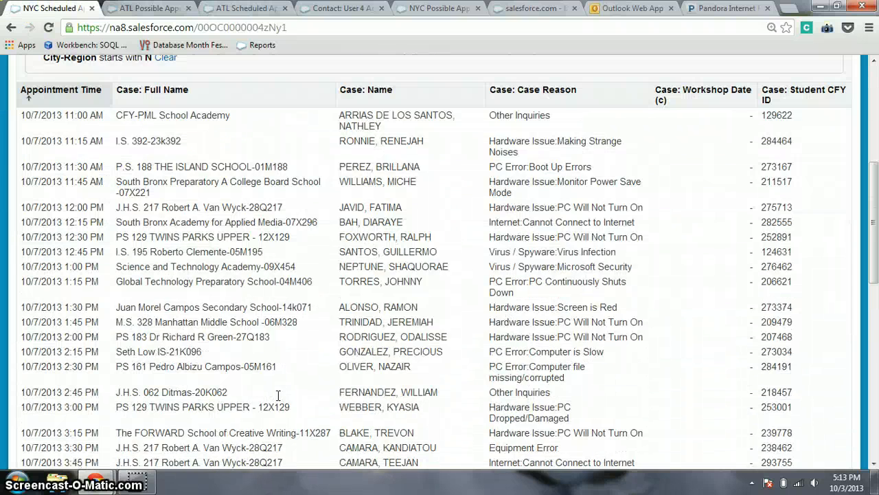
scroll(278, 395, "down", 3)
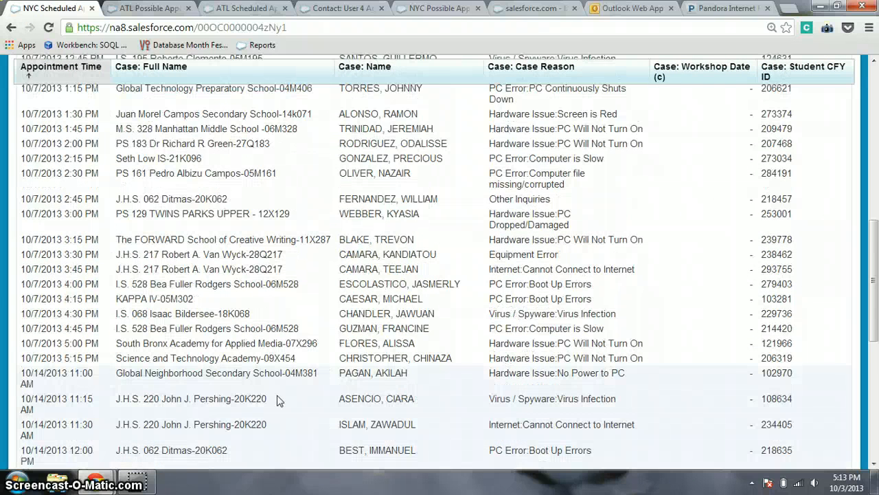
scroll(278, 400, "down", 3)
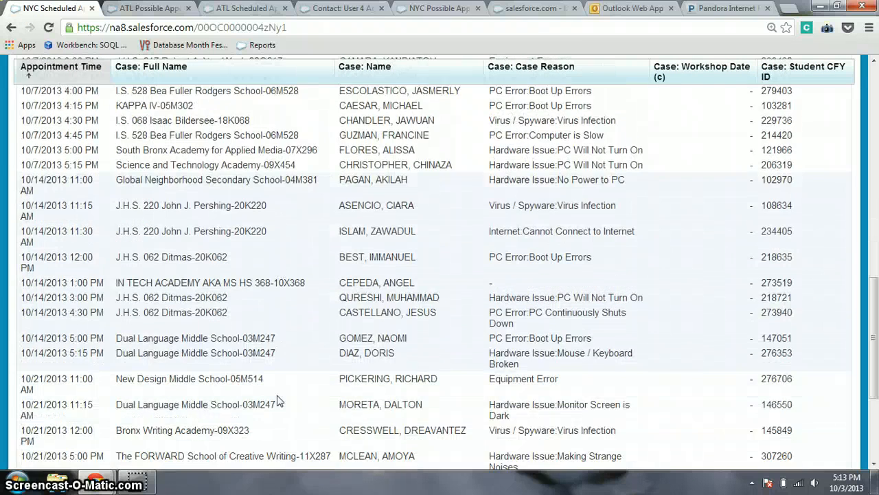
scroll(279, 400, "down", 2)
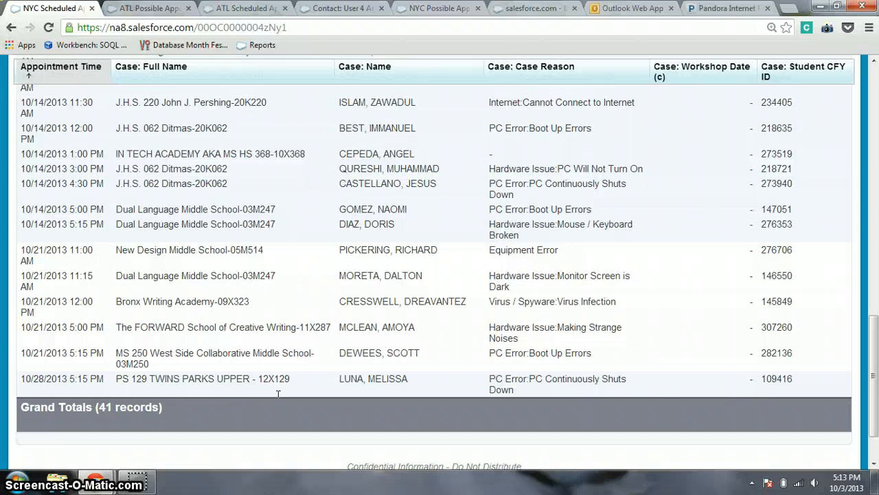
scroll(384, 363, "up", 10)
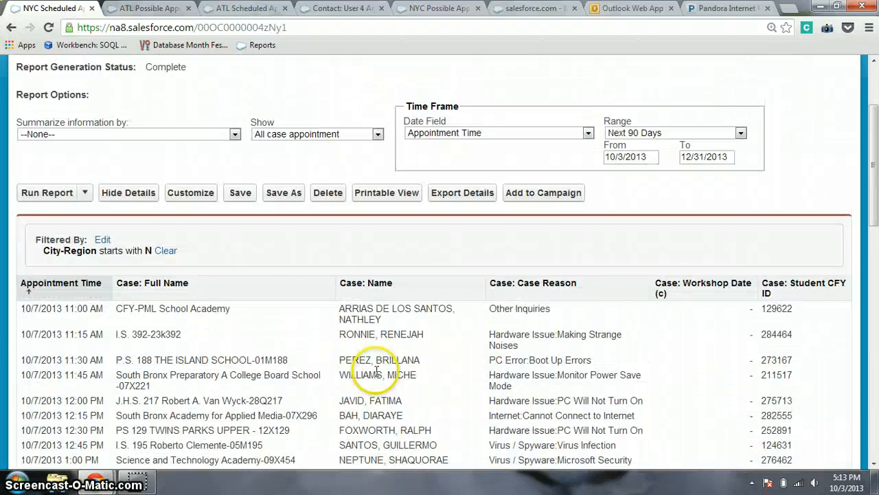
scroll(376, 371, "up", 2)
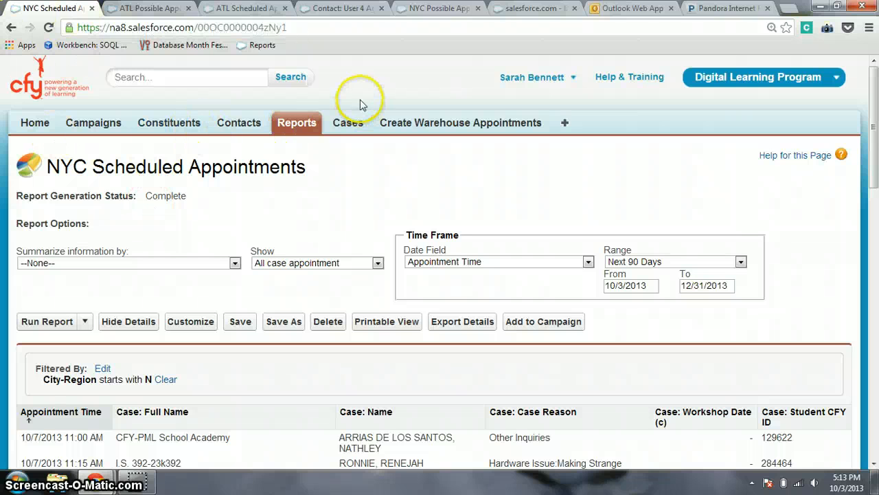
left_click(351, 128)
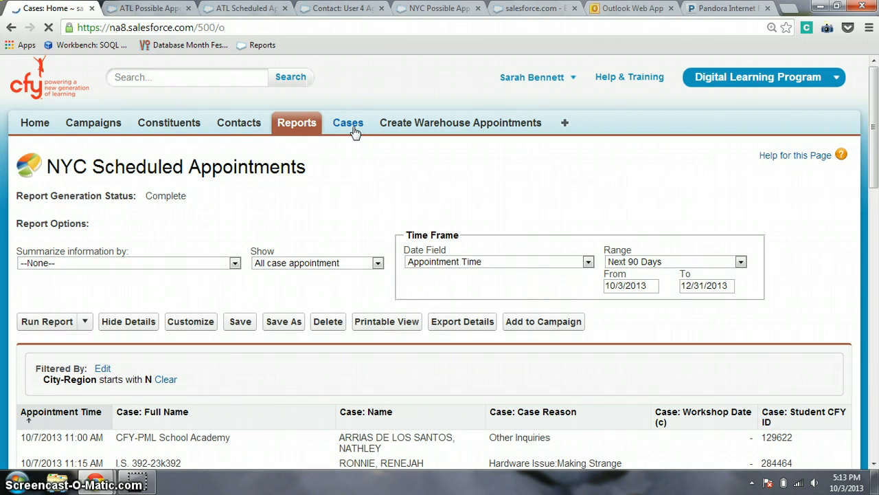
Keep waiting through Chrome's unresponsive-page warning until the Cases Recent Cases list loads.
left_click(335, 160)
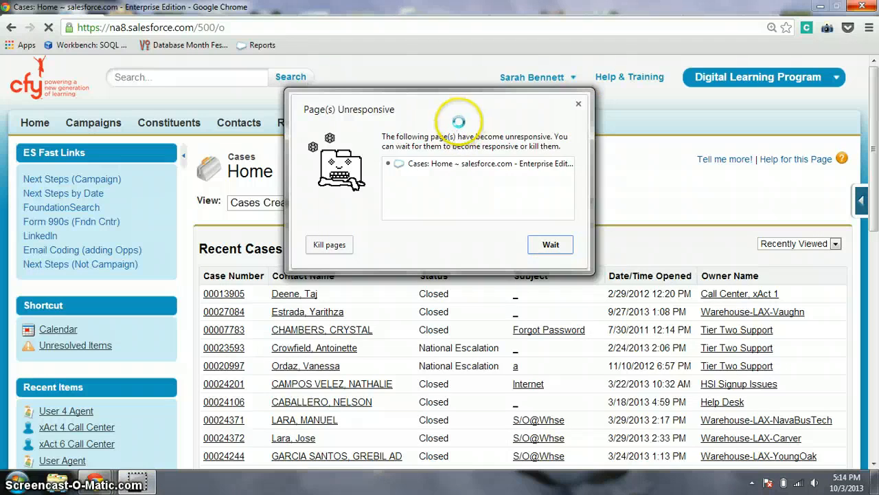
left_click(556, 248)
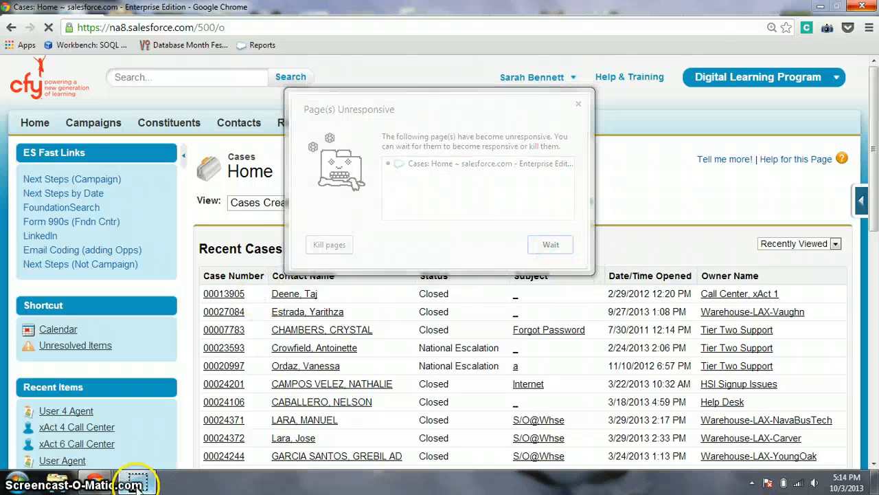